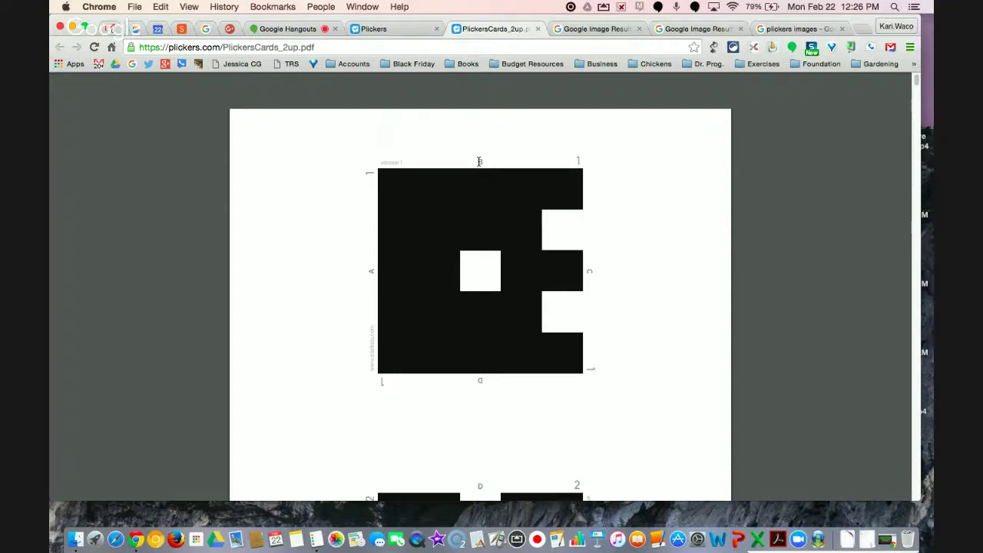
View the classroom photo, the phone results picture and the image search results for Plickers.
left_click(592, 30)
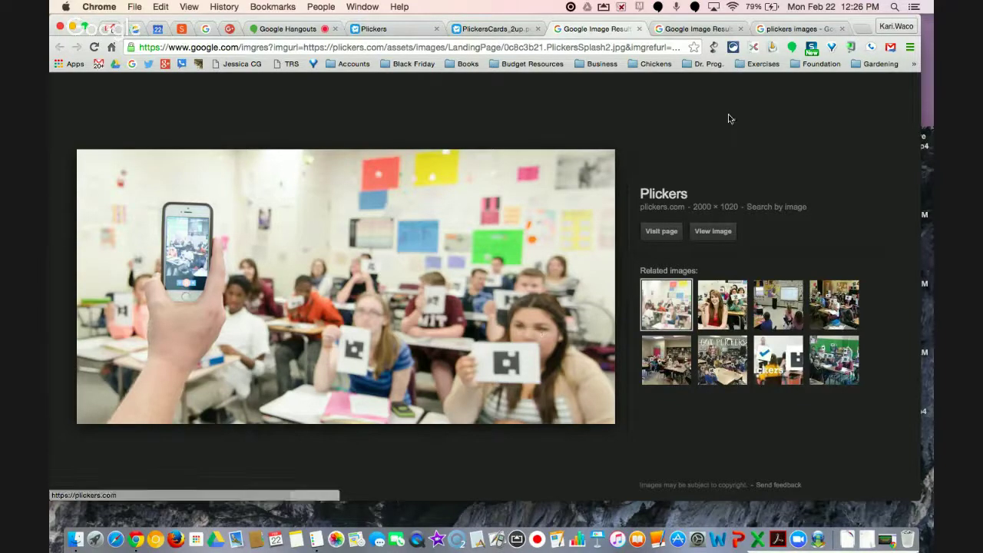
left_click(708, 30)
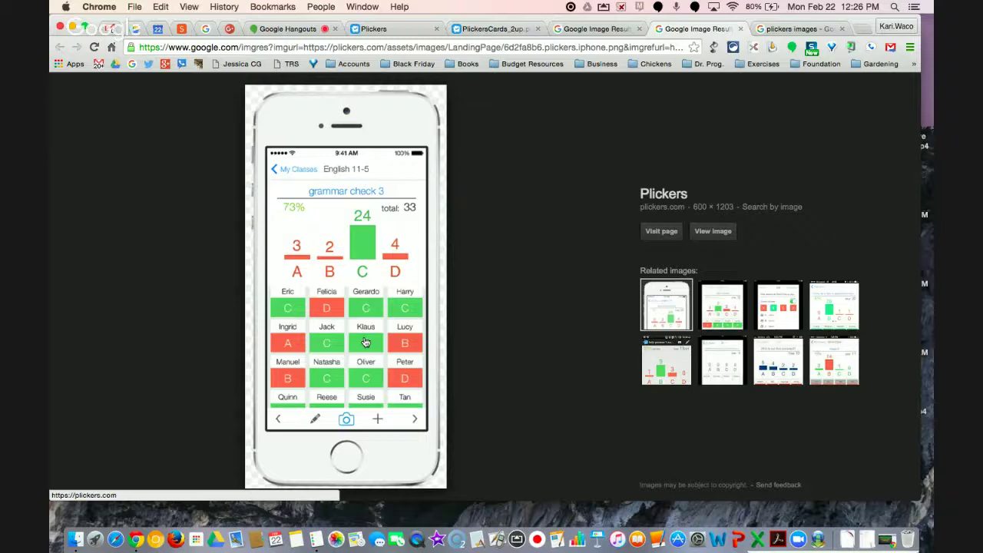
left_click(810, 28)
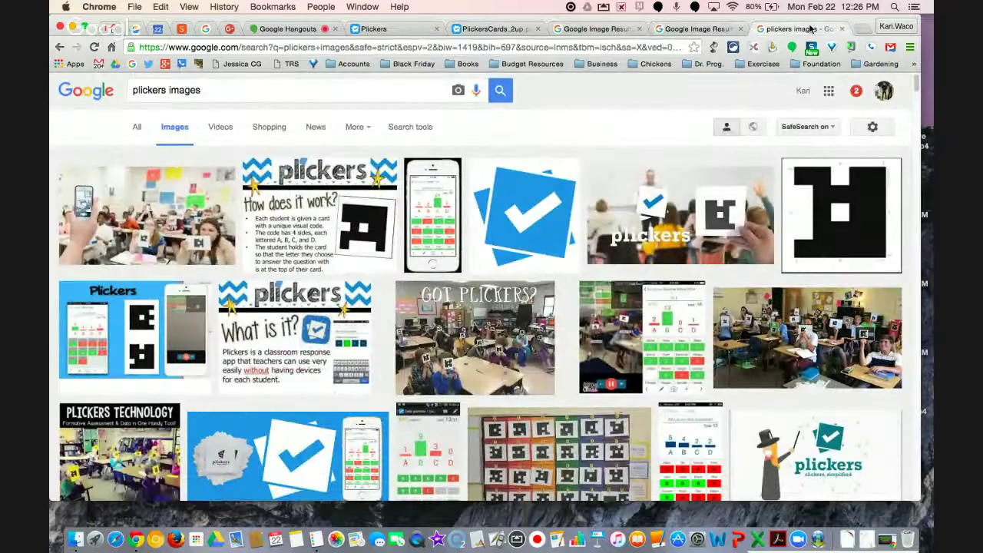
Switch to the Plickers site, open the question library and look through its Mobile Uploads folder.
left_click(360, 29)
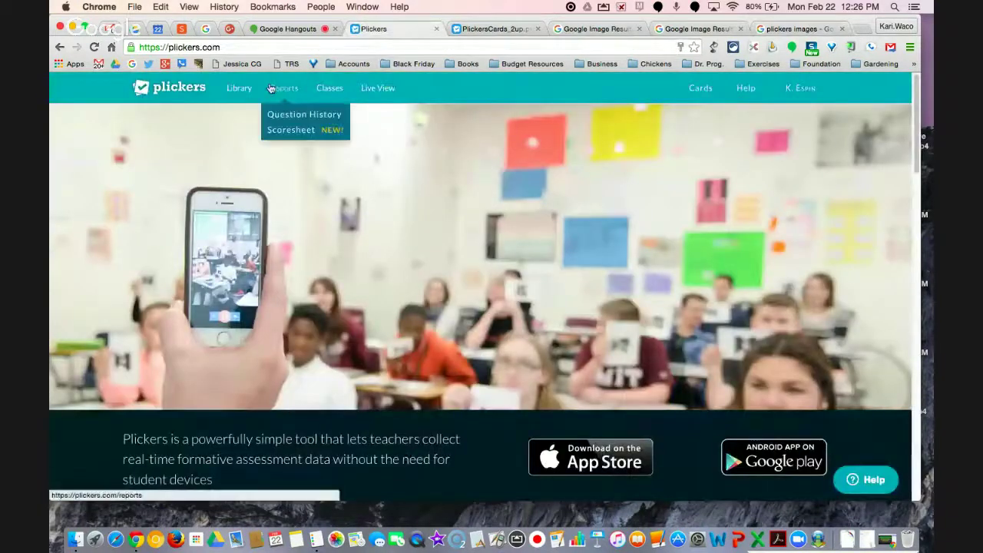
left_click(241, 90)
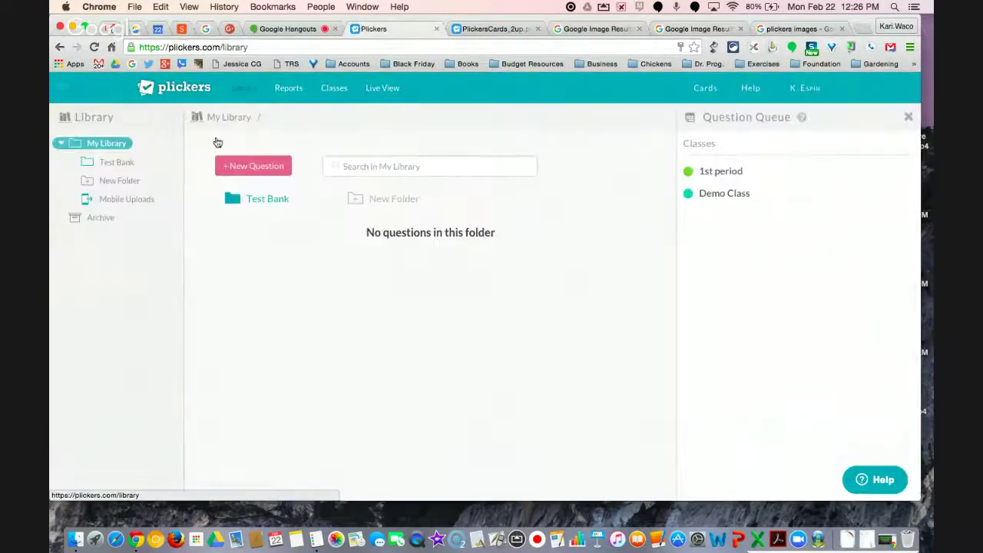
left_click(133, 200)
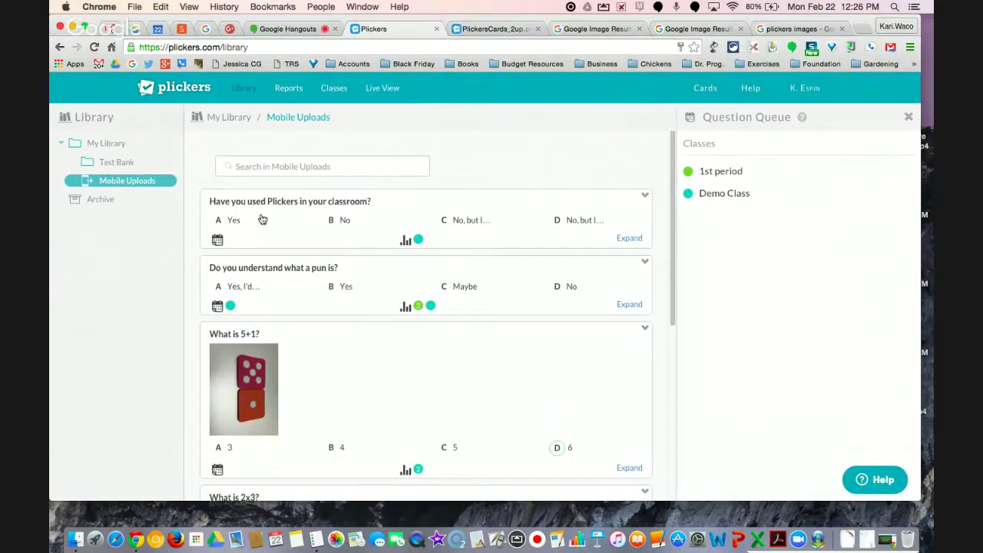
left_click(111, 145)
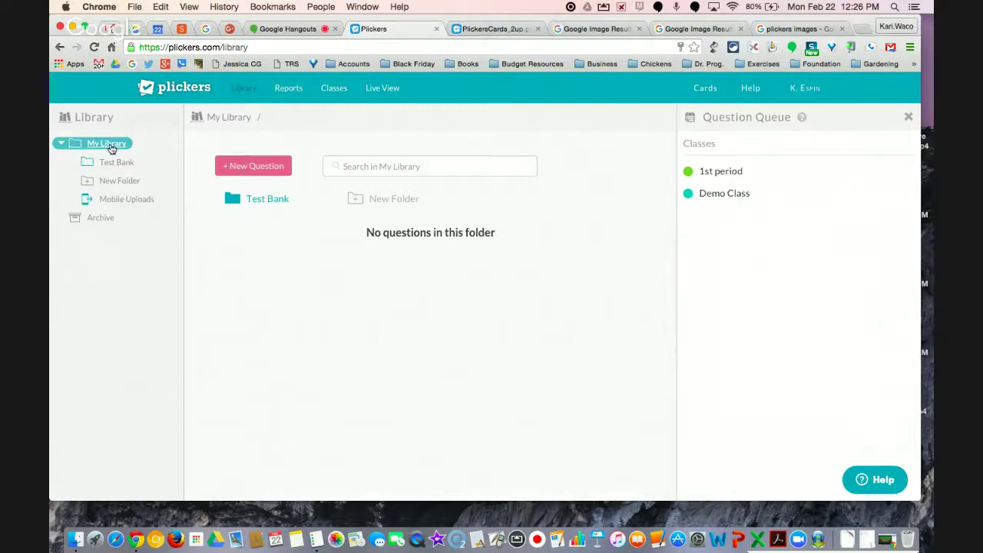
Open the Test Bank folder and expand the question about ways Plickers can be used to poll students.
left_click(111, 165)
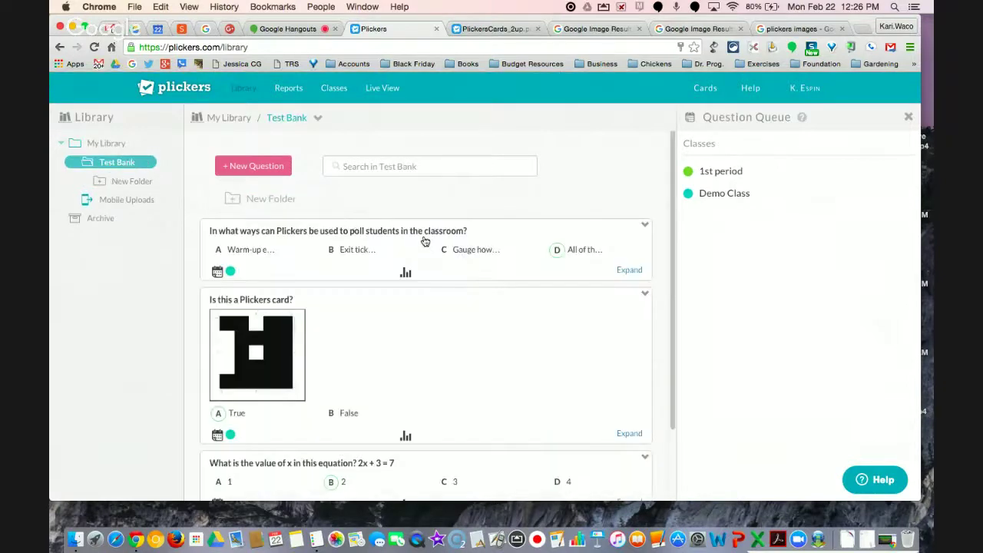
left_click(425, 241)
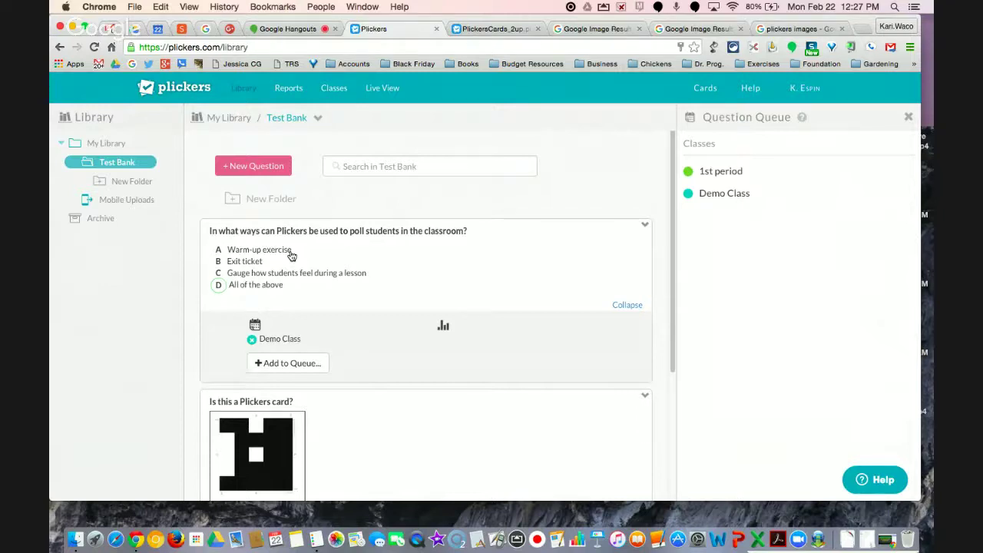
scroll(329, 279, "down", 3)
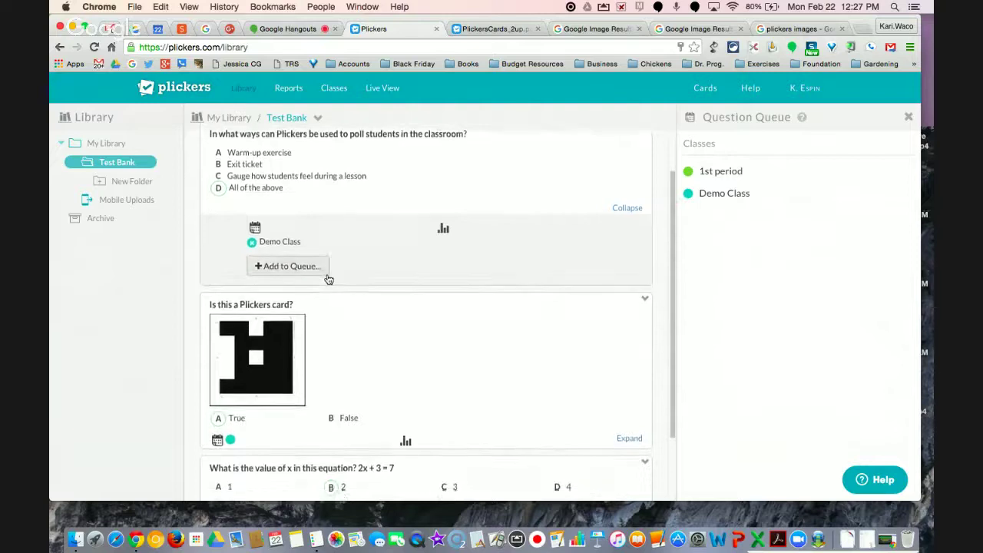
scroll(329, 279, "down", 3)
Open Mobile Uploads, expand the question "Do you understand what a pun is?" and review the picture-based math questions below it.
left_click(143, 201)
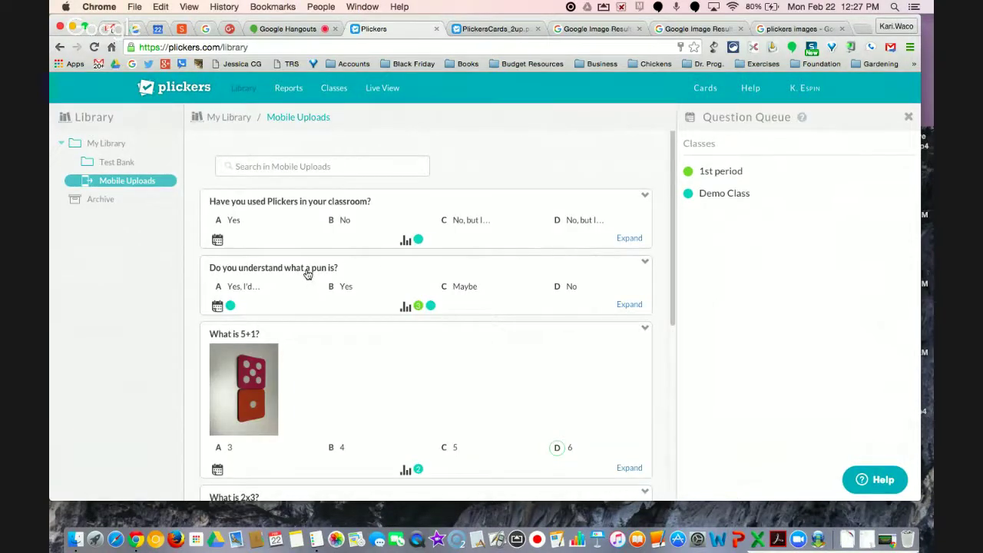
left_click(308, 275)
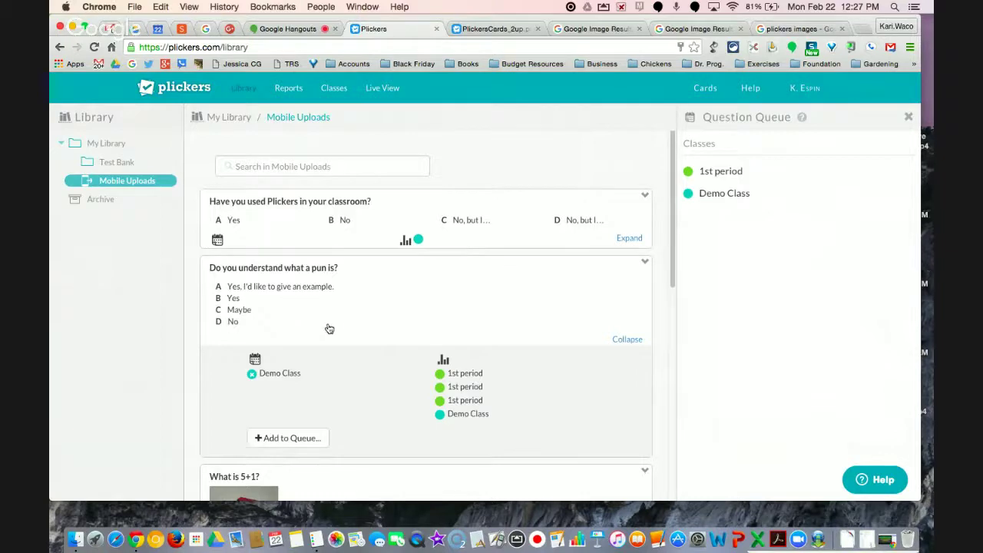
scroll(327, 329, "down", 3)
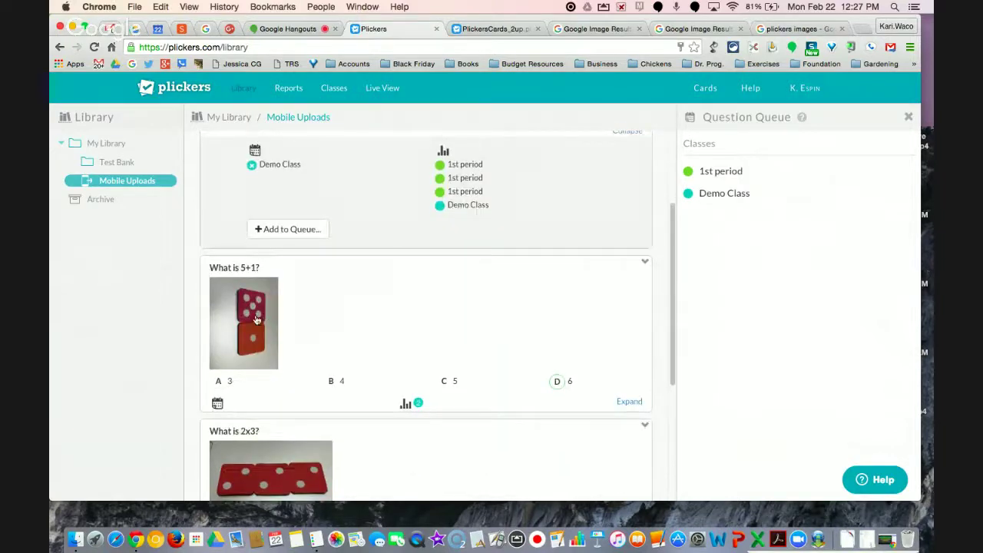
scroll(257, 318, "down", 1)
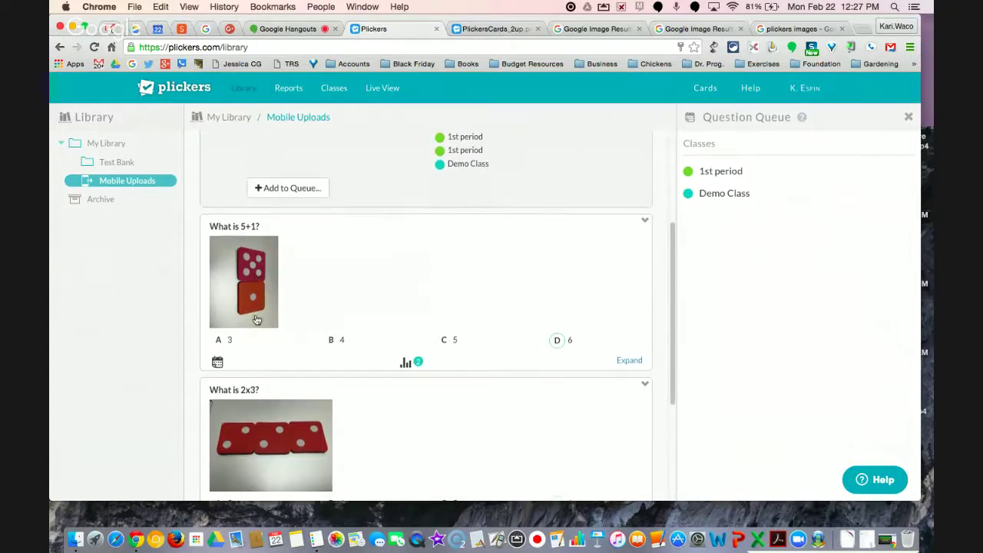
scroll(256, 318, "down", 3)
scroll(252, 320, "up", 6)
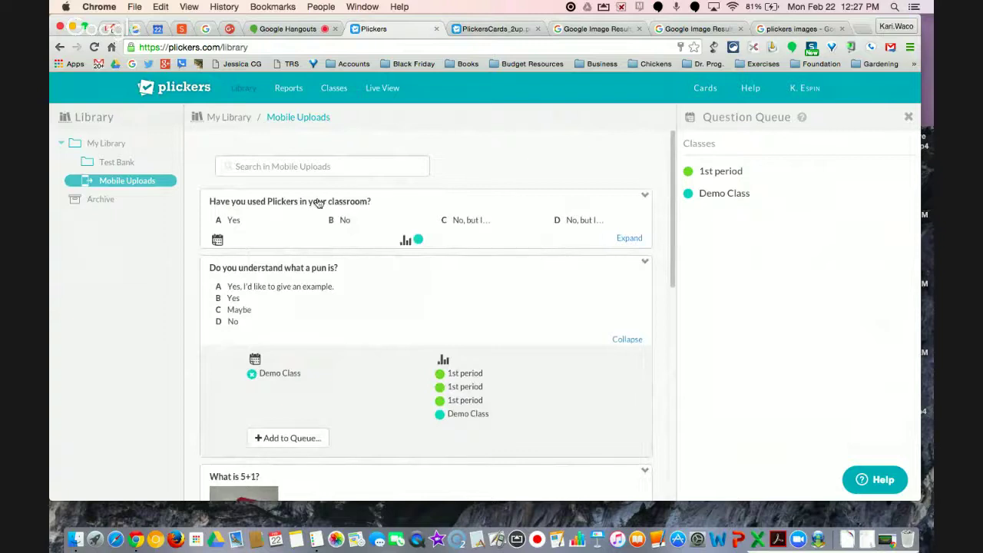
Open the Scoresheet report and apply a custom date range of 01/01/16 to 02/01/16 for 1st period.
mouse_move(297, 90)
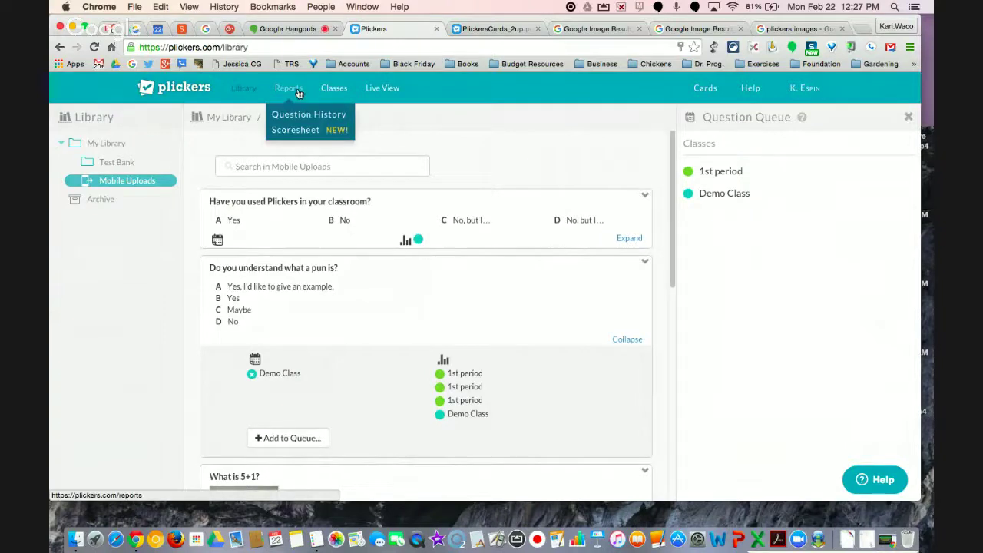
left_click(297, 131)
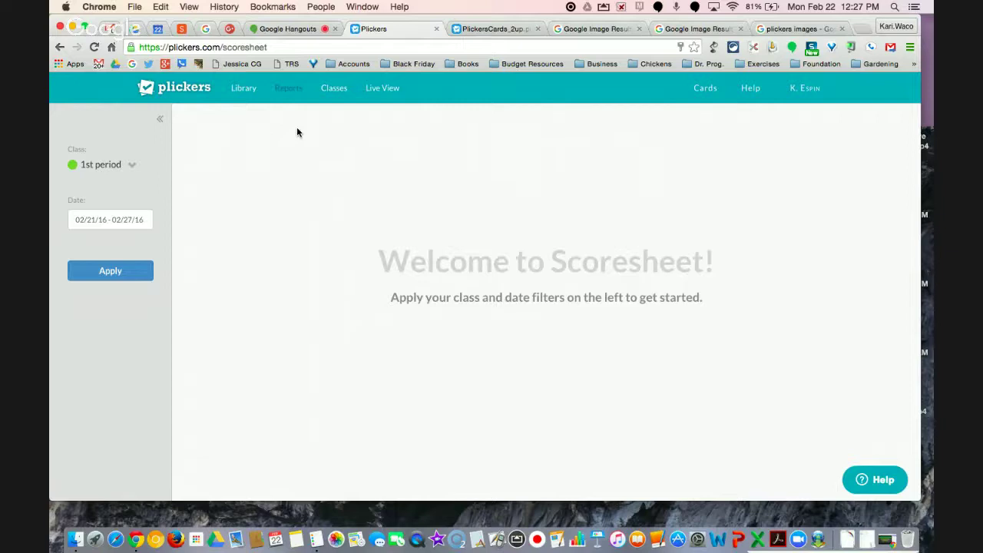
left_click(123, 219)
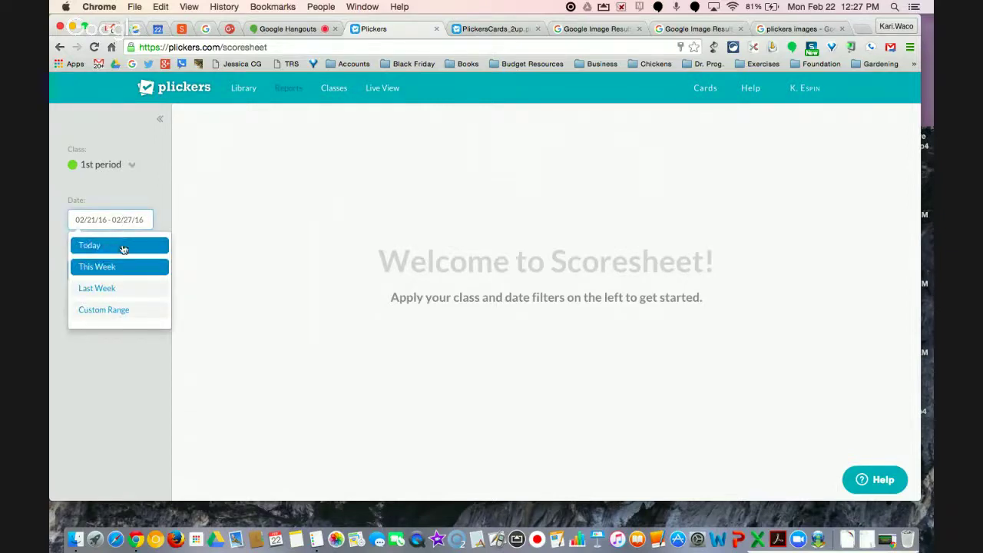
left_click(127, 311)
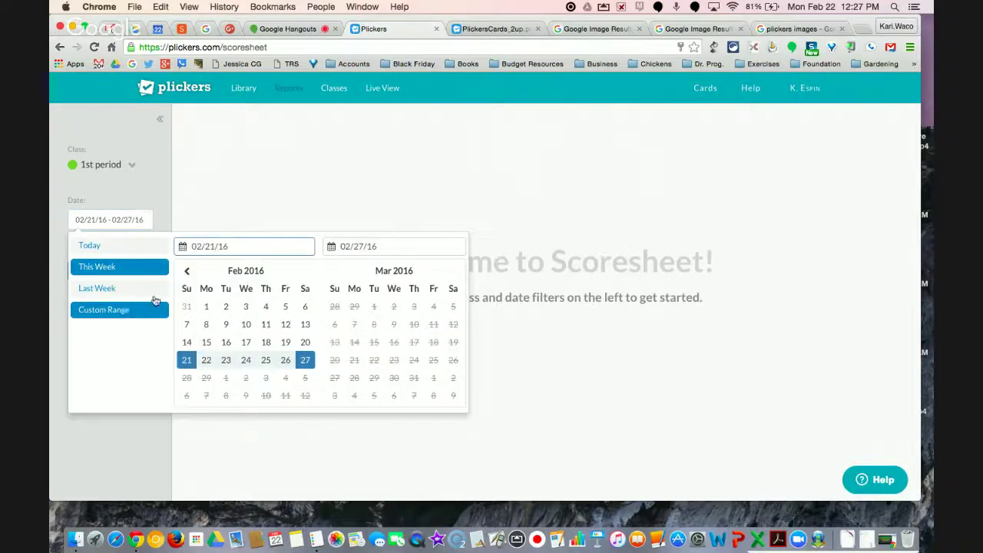
left_click(187, 271)
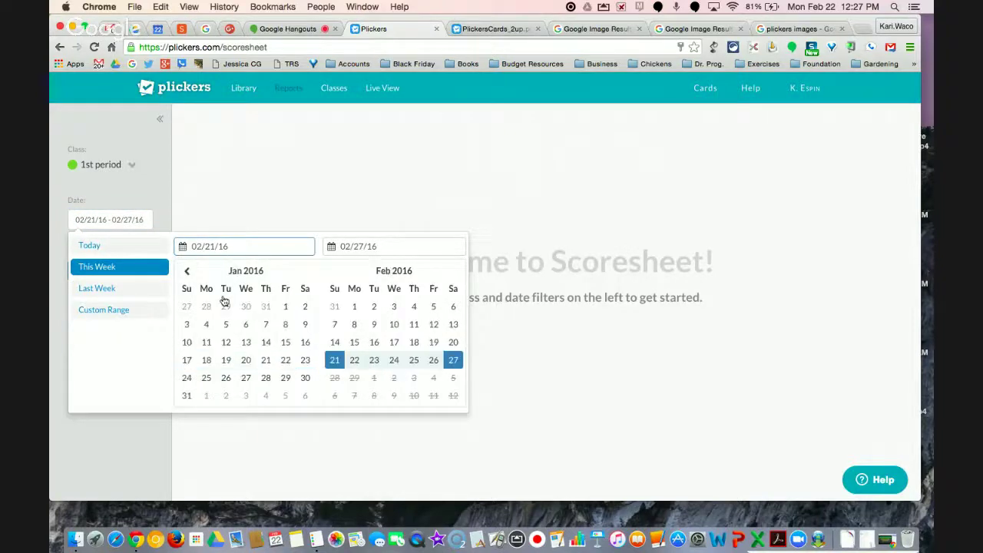
left_click(285, 309)
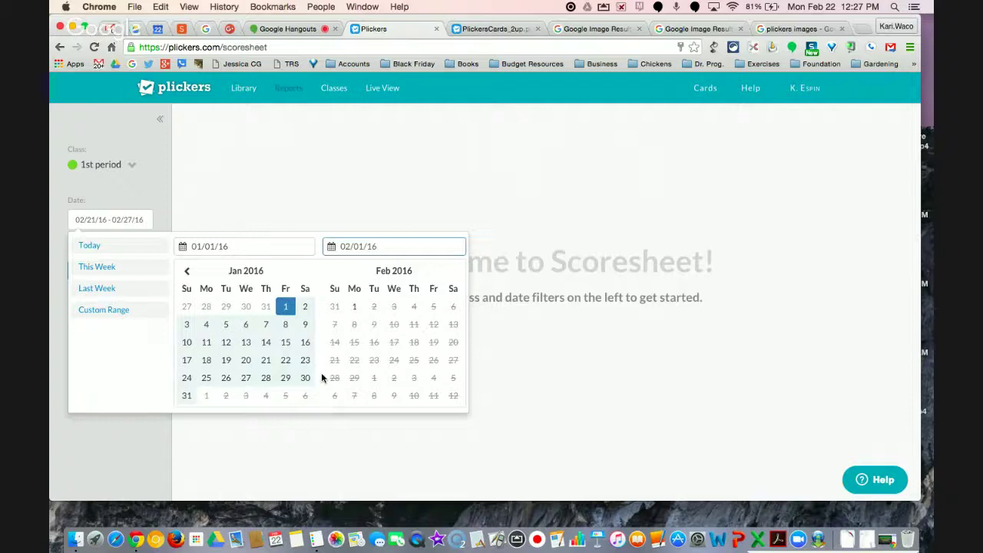
left_click(353, 309)
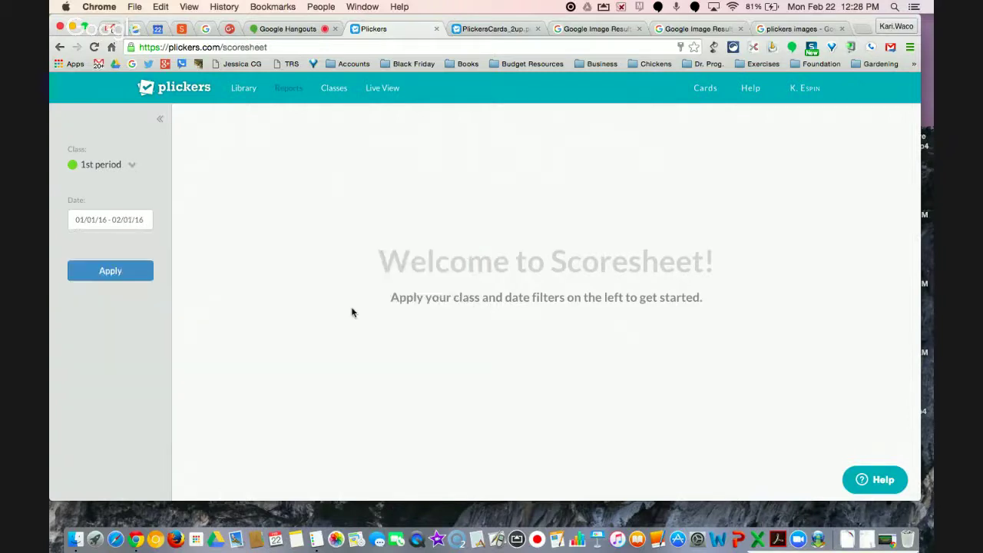
left_click(119, 273)
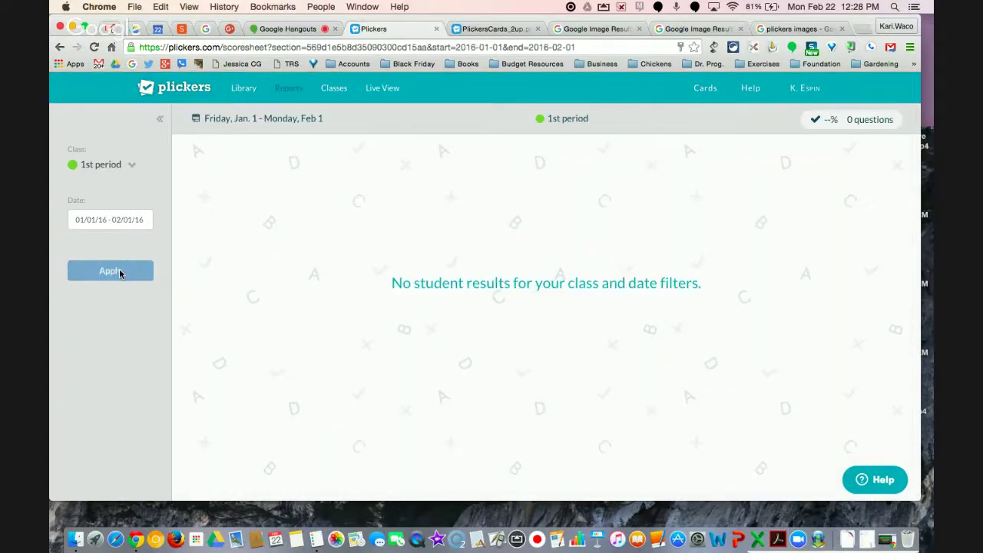
Set the scoresheet's custom date range to 12/01/15 through 01/01/16.
left_click(123, 219)
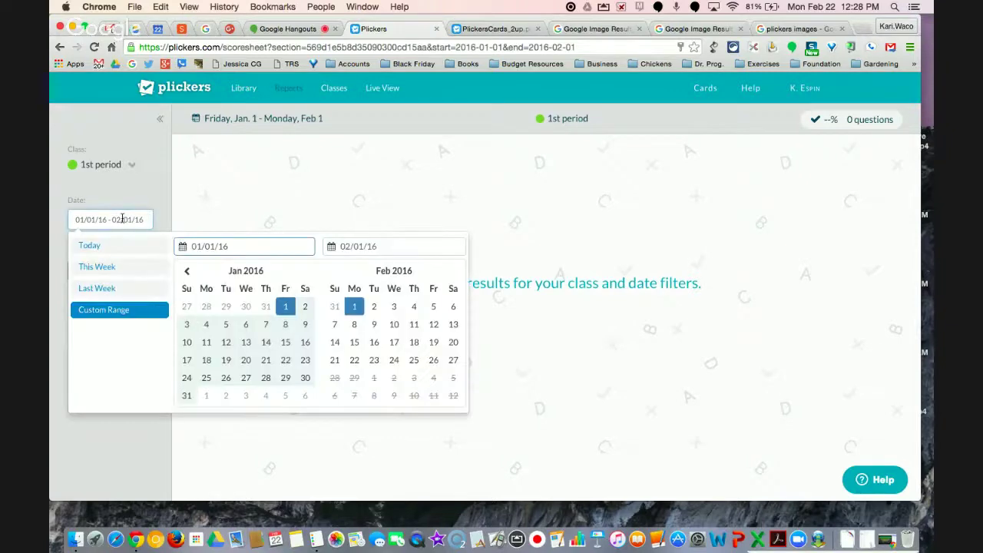
left_click(187, 271)
left_click(227, 307)
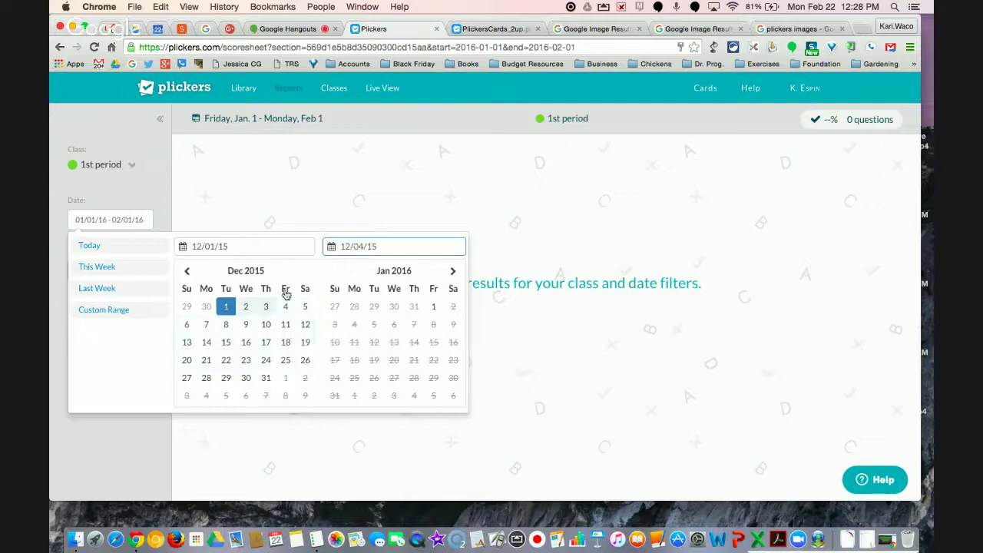
left_click(453, 272)
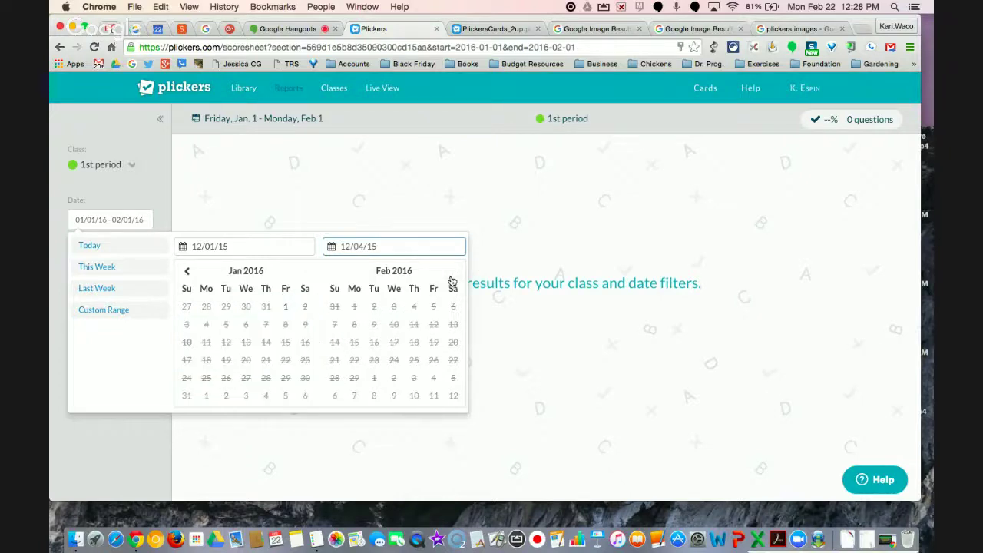
left_click(287, 308)
Set the scoresheet's custom date range to 01/01/16 through 02/01/16.
left_click(128, 220)
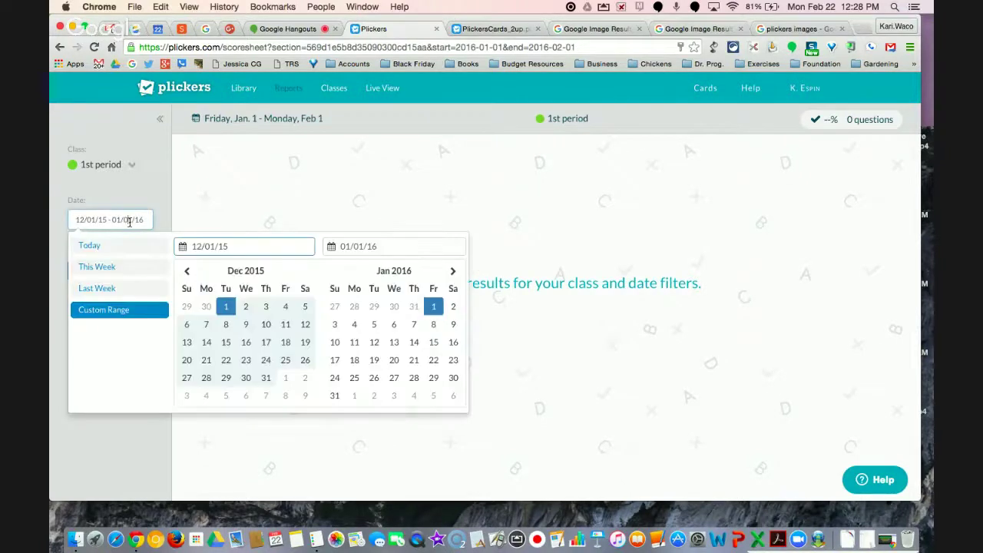
left_click(433, 306)
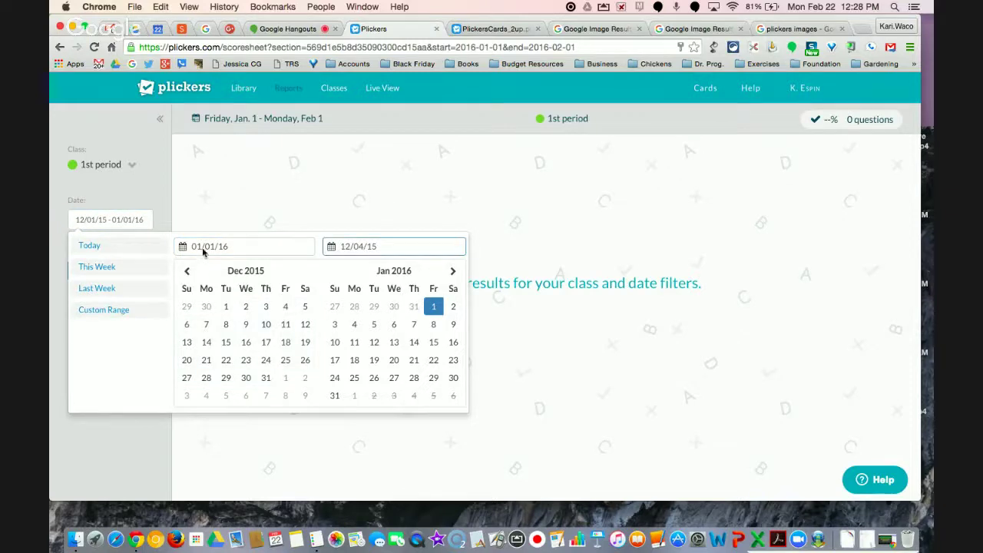
left_click(453, 274)
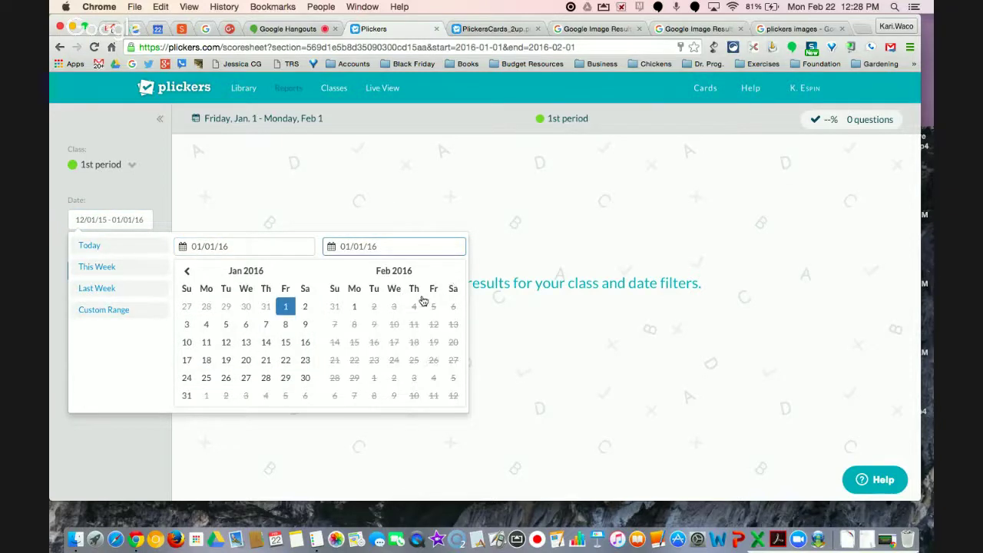
left_click(355, 307)
Try to extend the scoresheet's date range to end on 02/16/16.
left_click(128, 220)
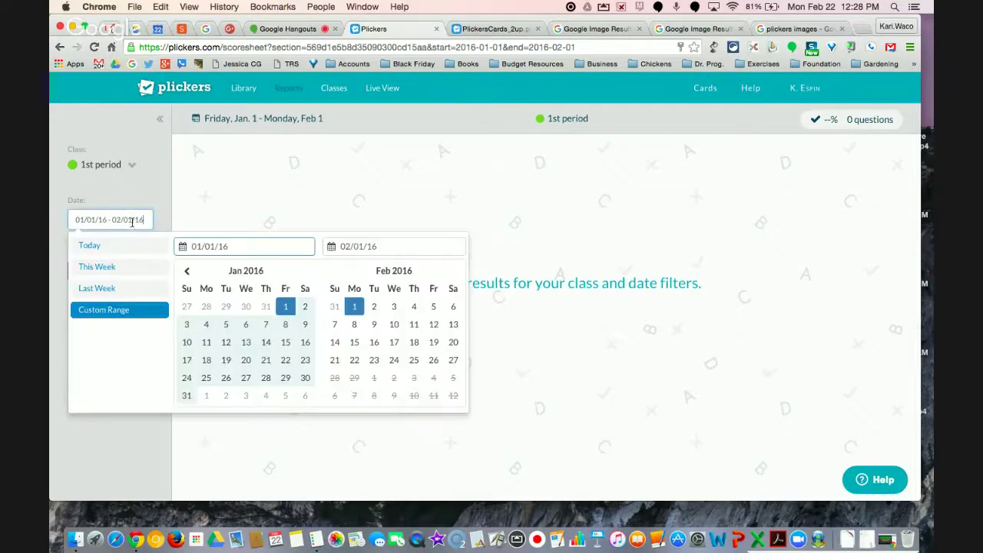
key("BackSpace")
key("BackSpace")
type("16")
left_click(110, 313)
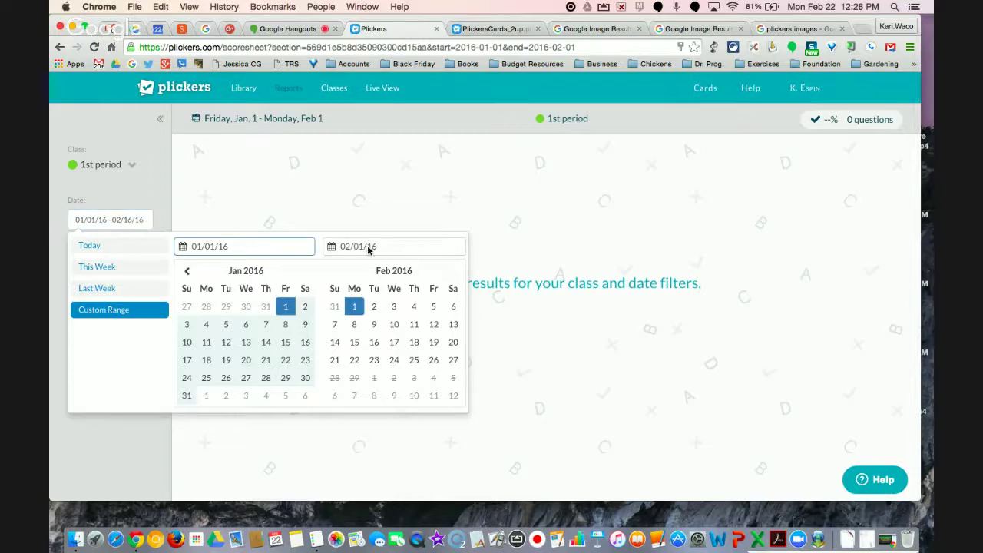
left_click(154, 198)
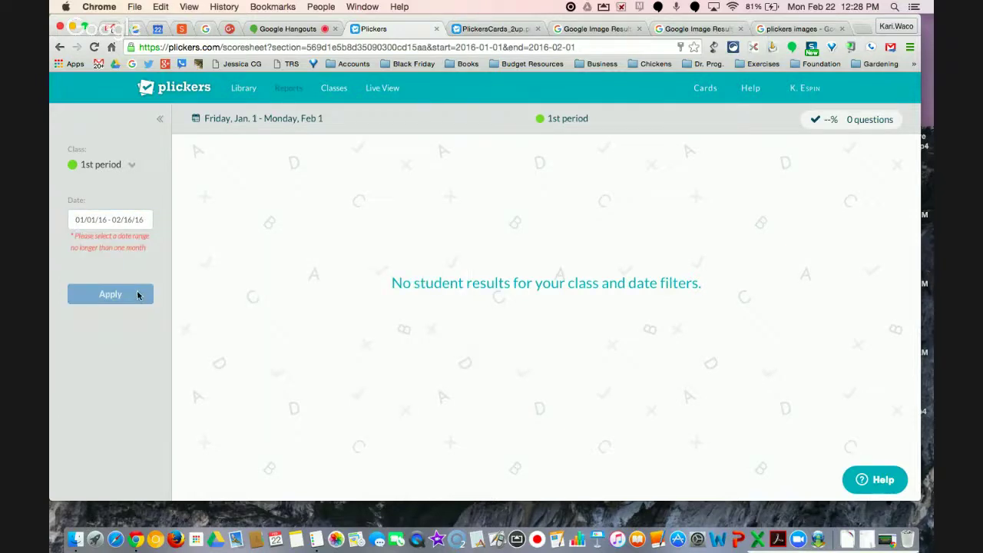
Switch the scoresheet to Demo Class and apply a date range of 01/21/16 to 02/20/16.
left_click(116, 163)
left_click(117, 201)
left_click(109, 221)
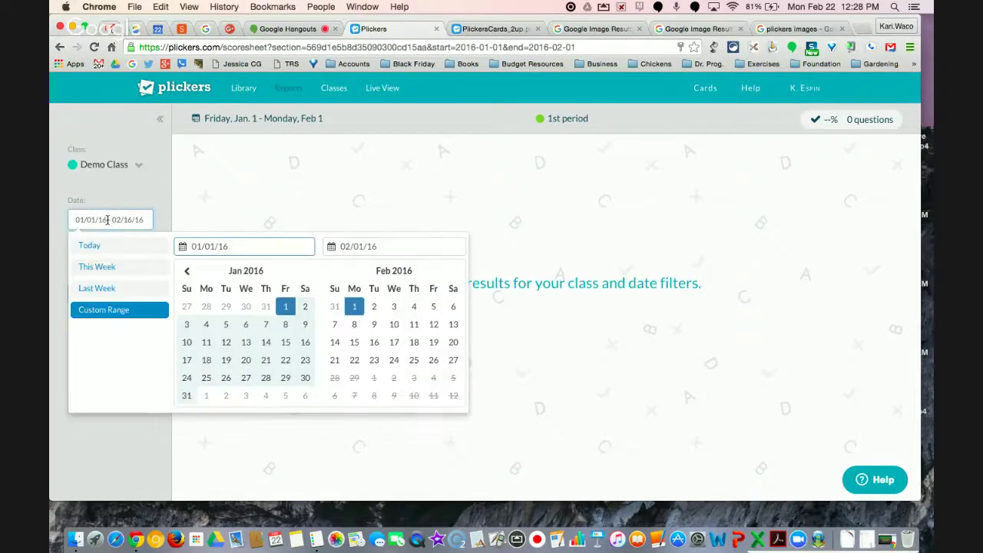
left_click(266, 360)
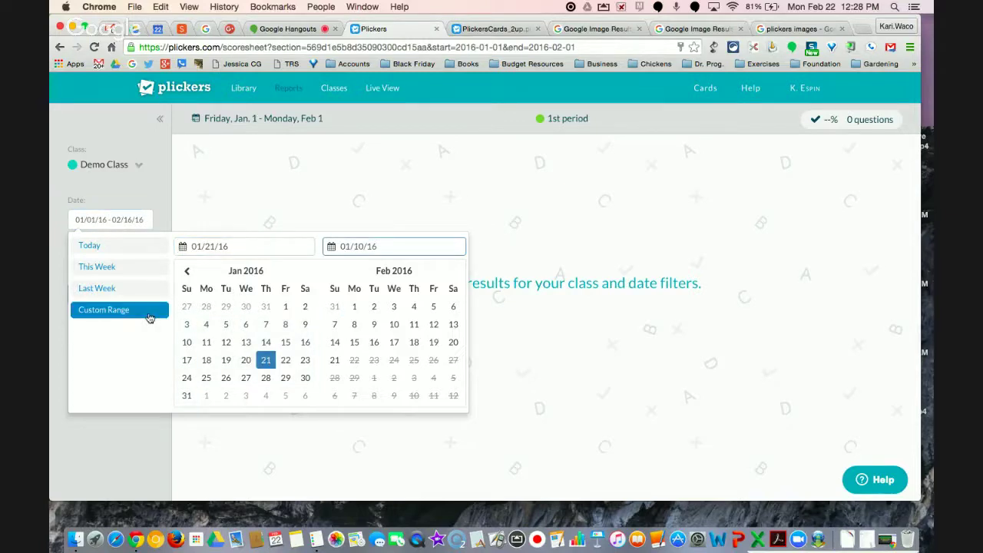
left_click(453, 341)
left_click(145, 281)
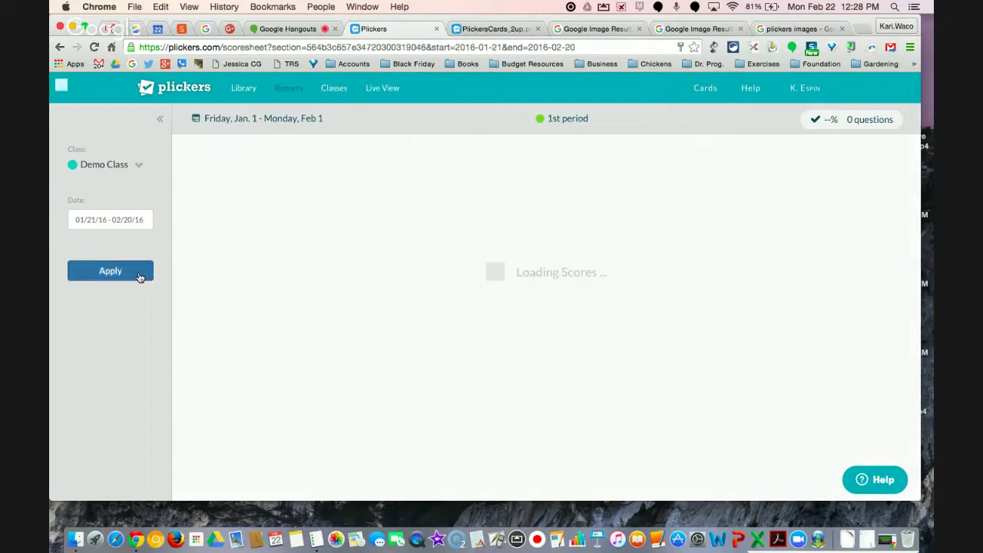
Apply a custom date range of 01/01/16 to 01/30/16 to the Demo Class scoresheet.
left_click(104, 219)
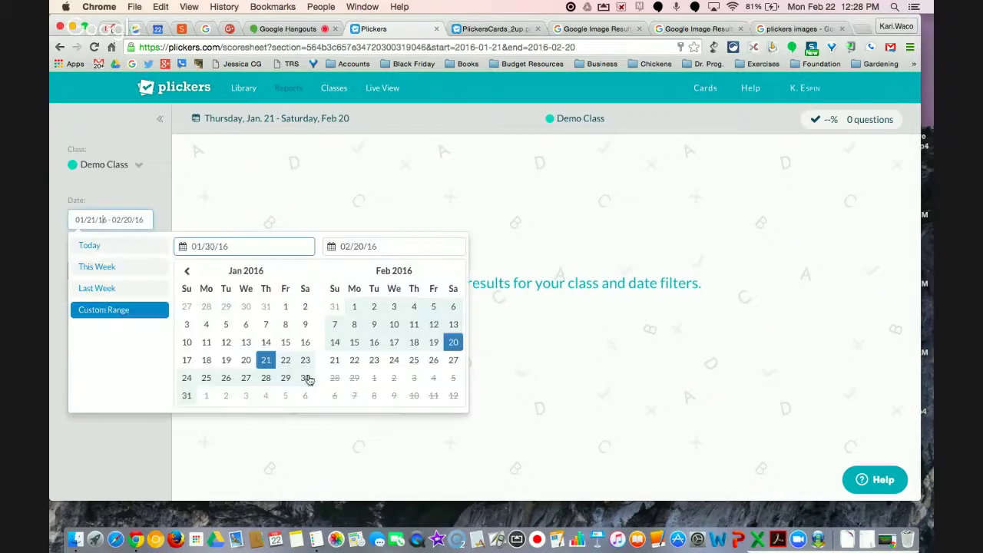
left_click(281, 313)
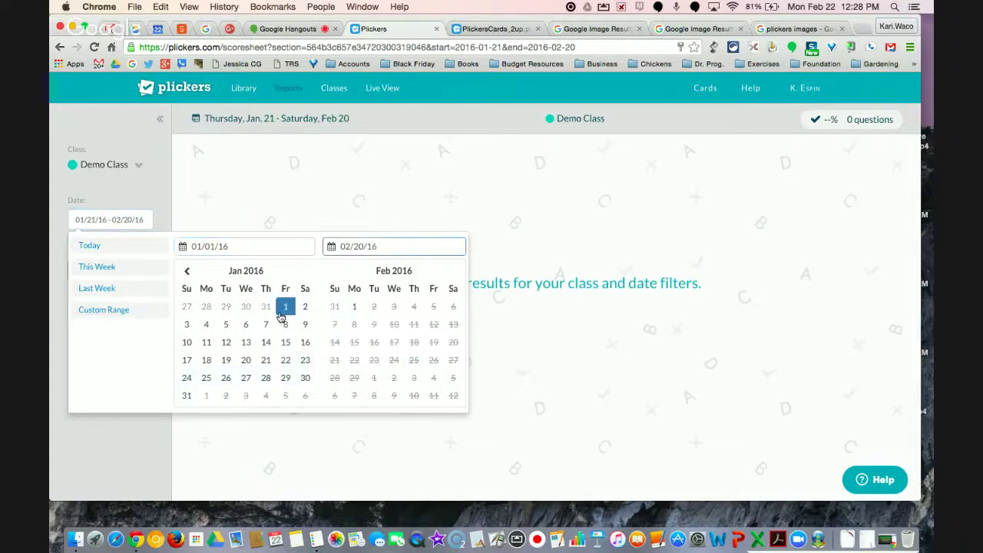
left_click(305, 377)
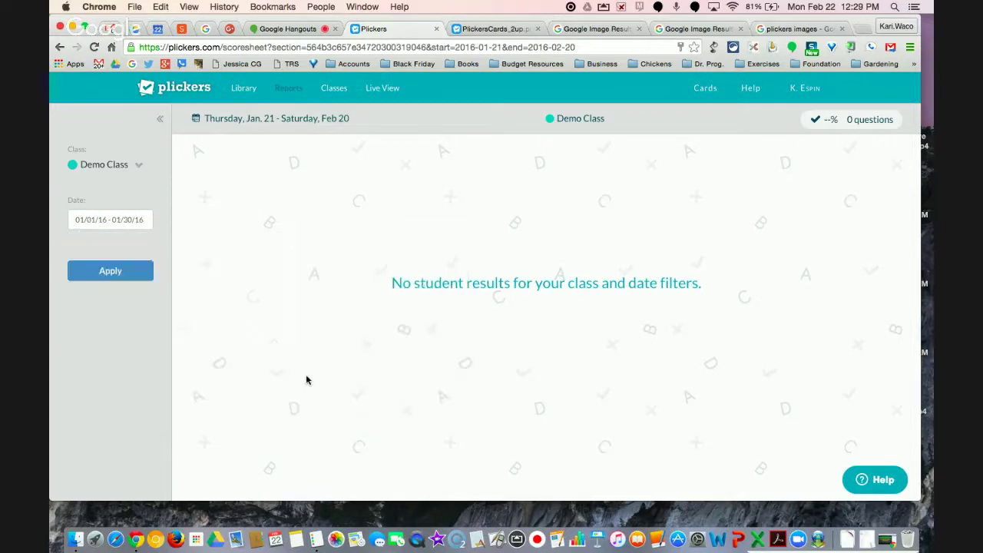
left_click(133, 285)
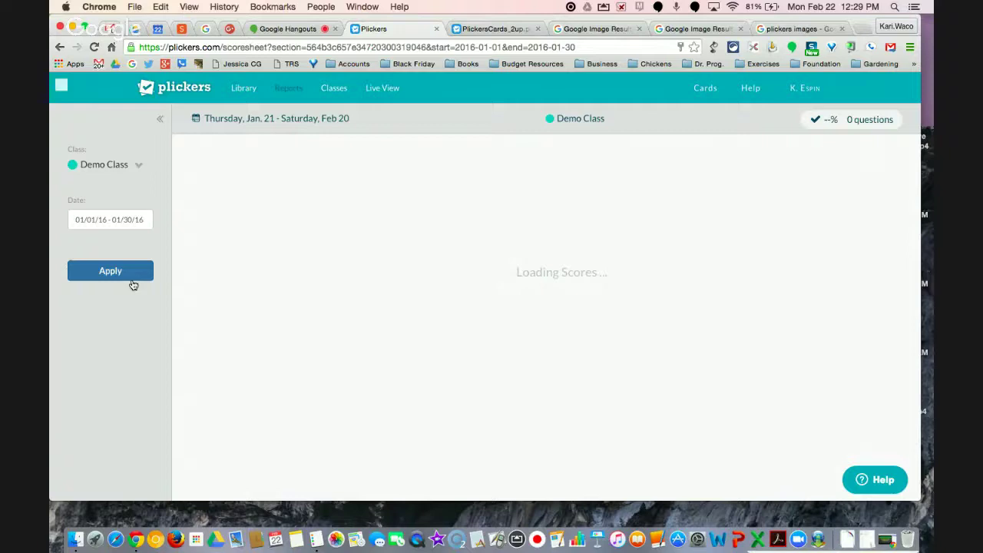
Exclude the first three questions from the Demo Class scoresheet totals.
left_click(123, 167)
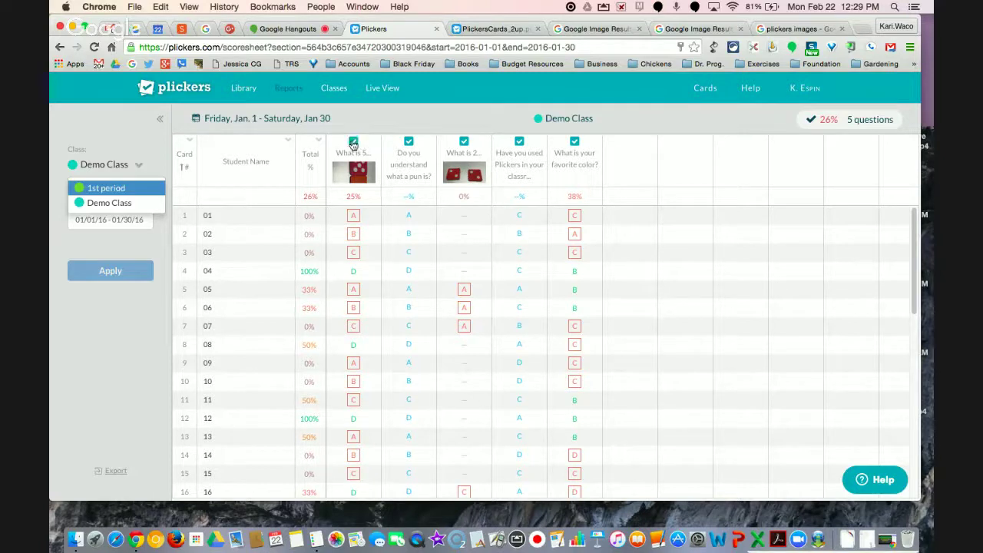
left_click(353, 142)
left_click(409, 141)
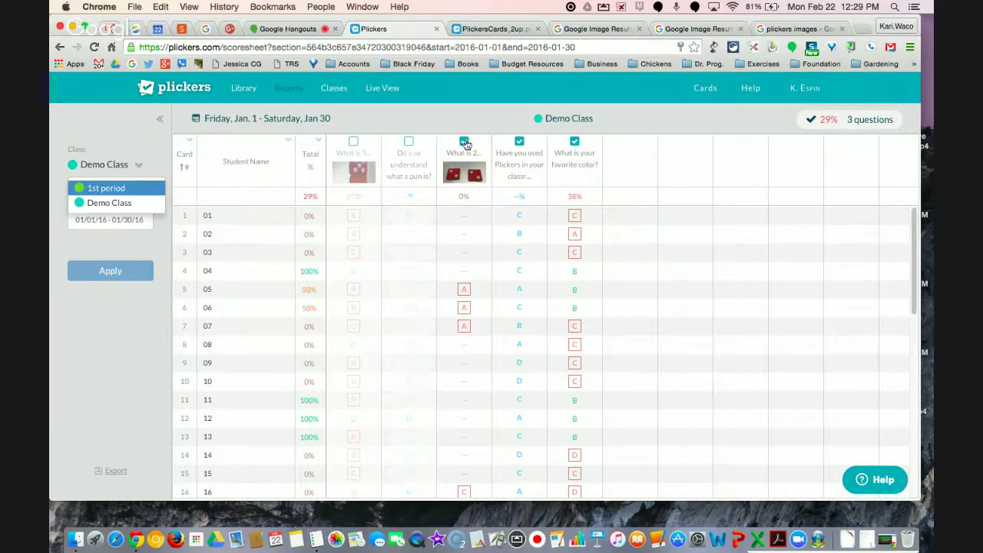
left_click(464, 142)
Include the first three questions in the scoresheet totals again.
left_click(464, 143)
left_click(410, 142)
left_click(353, 142)
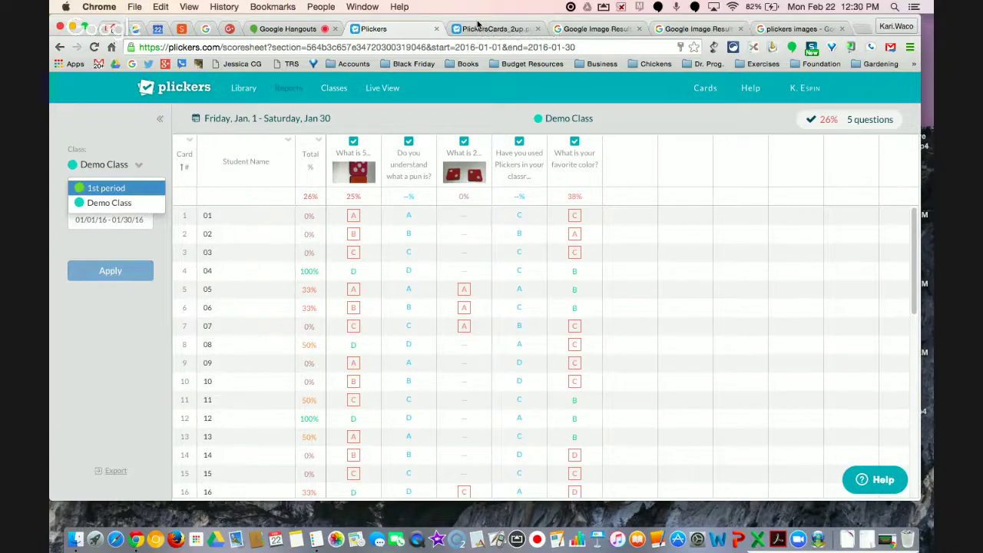
Go to the Classes page and view the form for adding a new class, leaving it without creating one.
left_click(335, 88)
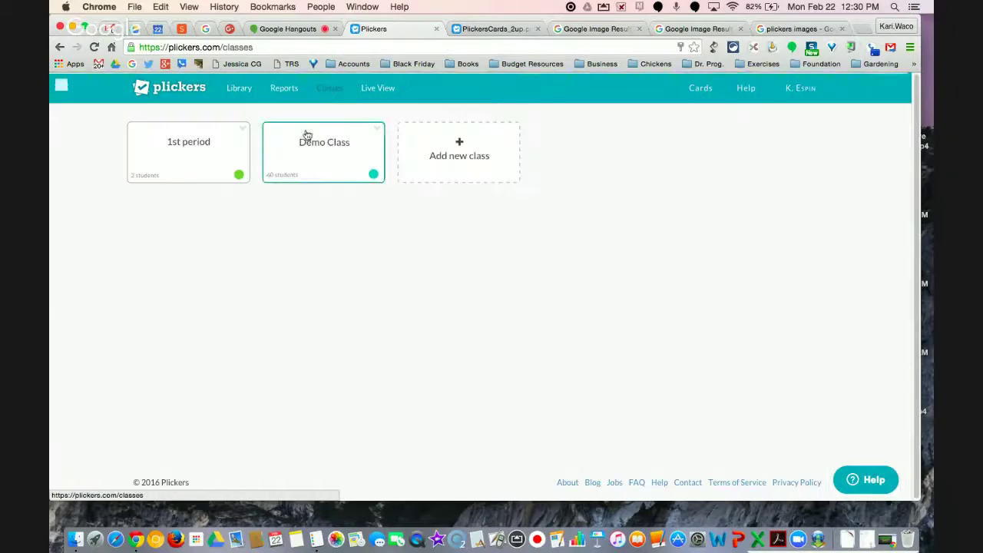
left_click(458, 153)
left_click(458, 143)
left_click(603, 268)
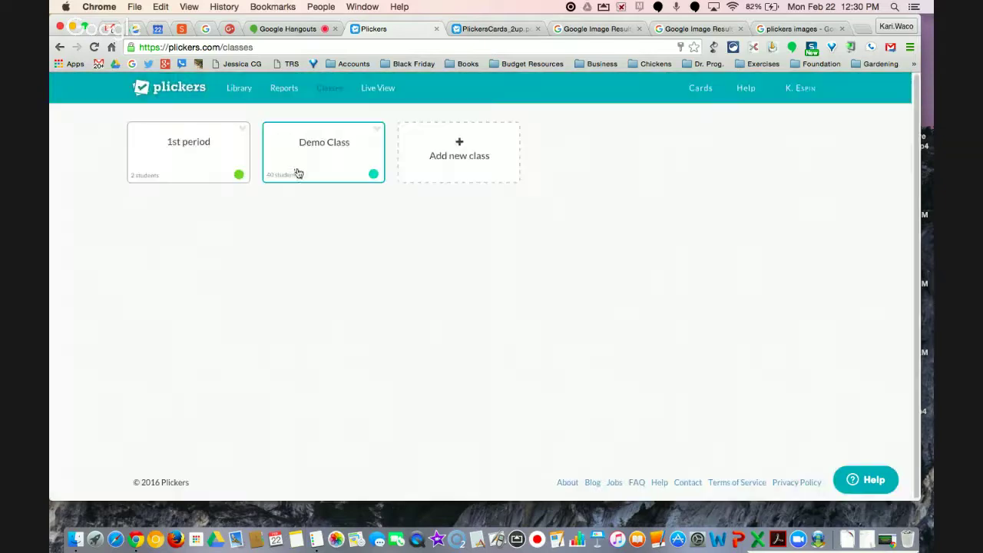
Open Demo Class and view its Add Roster form, closing it without adding students.
left_click(297, 169)
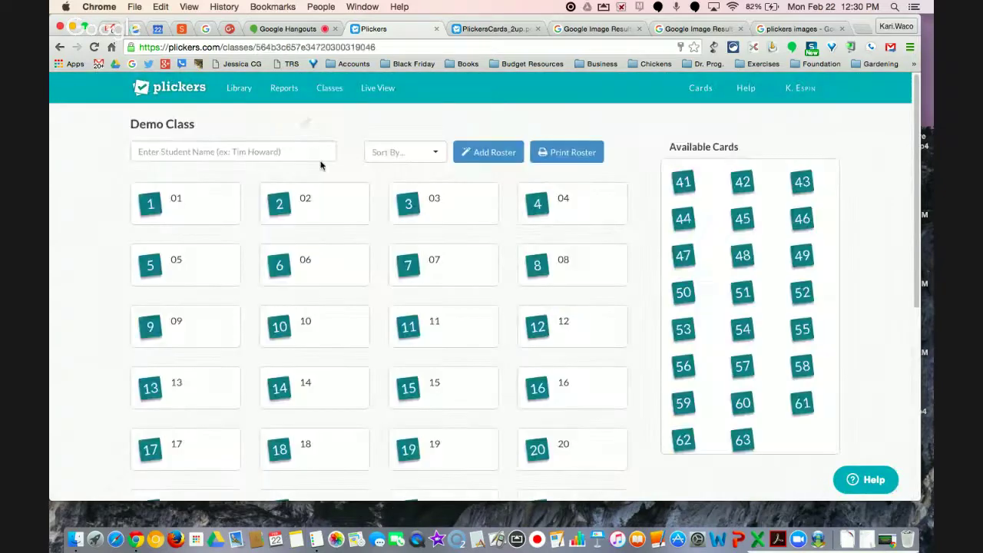
left_click(494, 153)
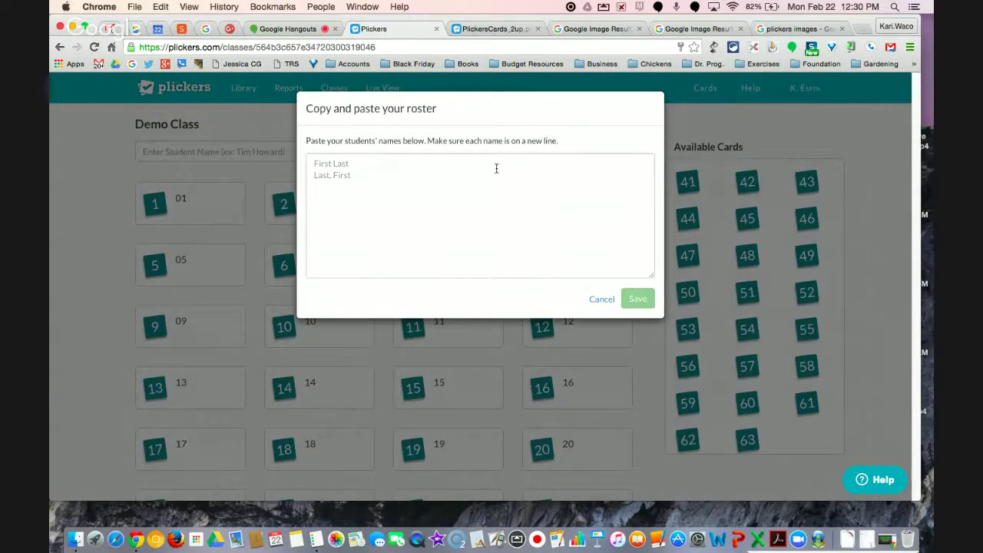
left_click(603, 300)
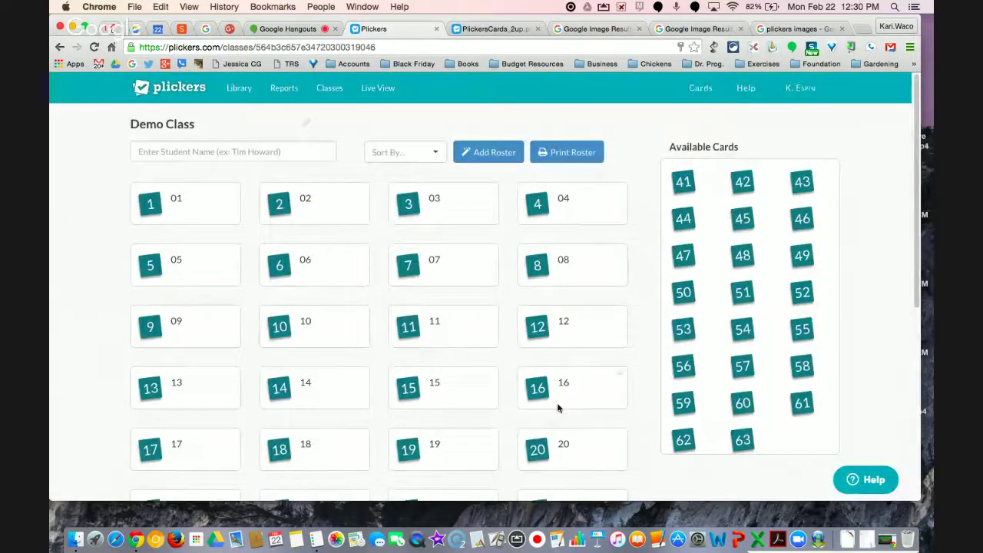
View the printable cards in PlickersCards_2up.pdf and return to the Demo Class page.
left_click(492, 29)
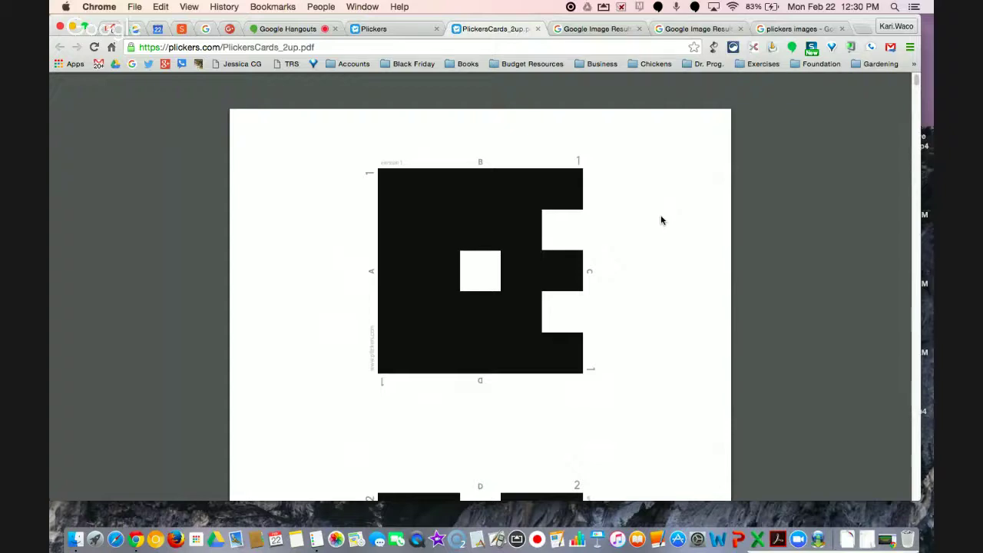
left_click(402, 32)
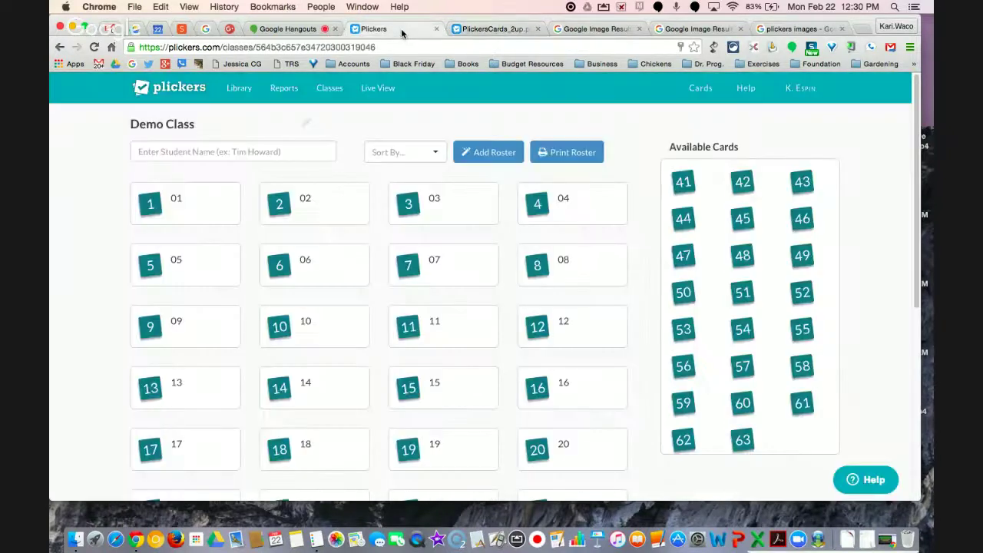
Go to the Library and view the blank New Question form, closing it without saving a question.
left_click(250, 91)
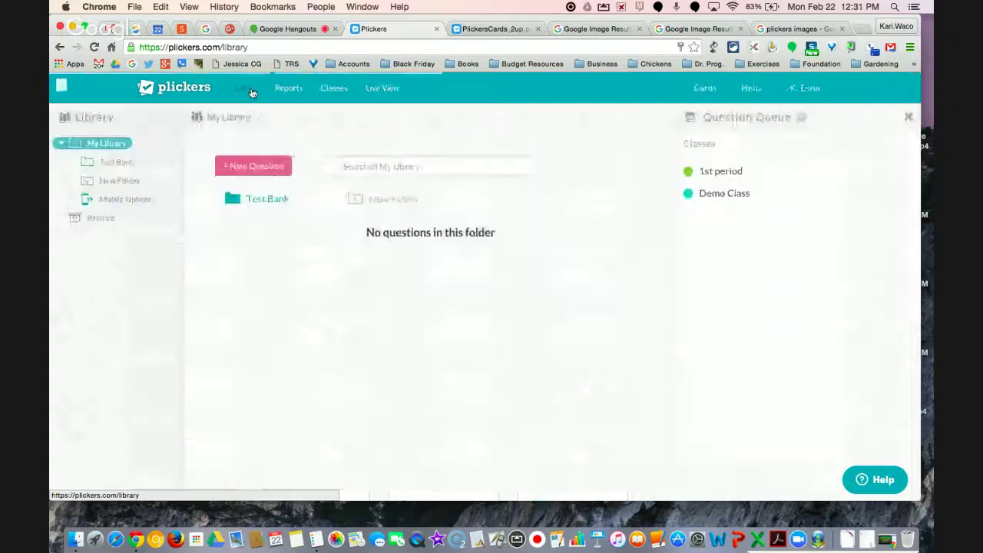
left_click(255, 168)
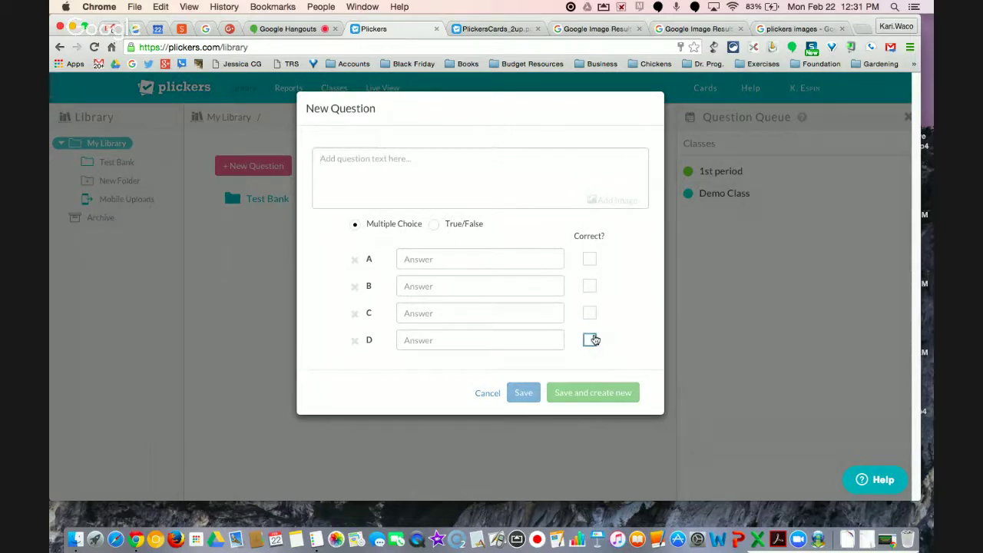
left_click(277, 268)
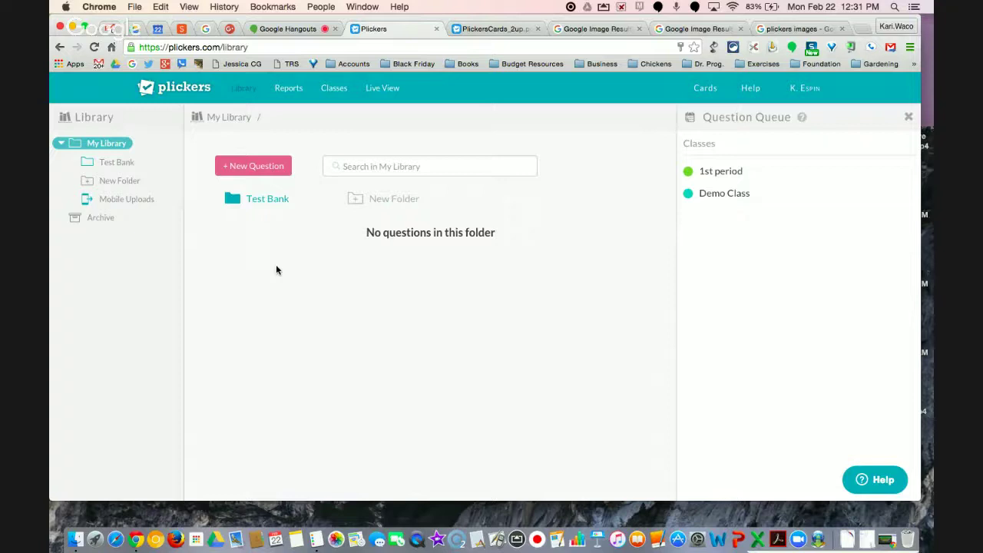
View the Live View page and return to the Library.
left_click(377, 99)
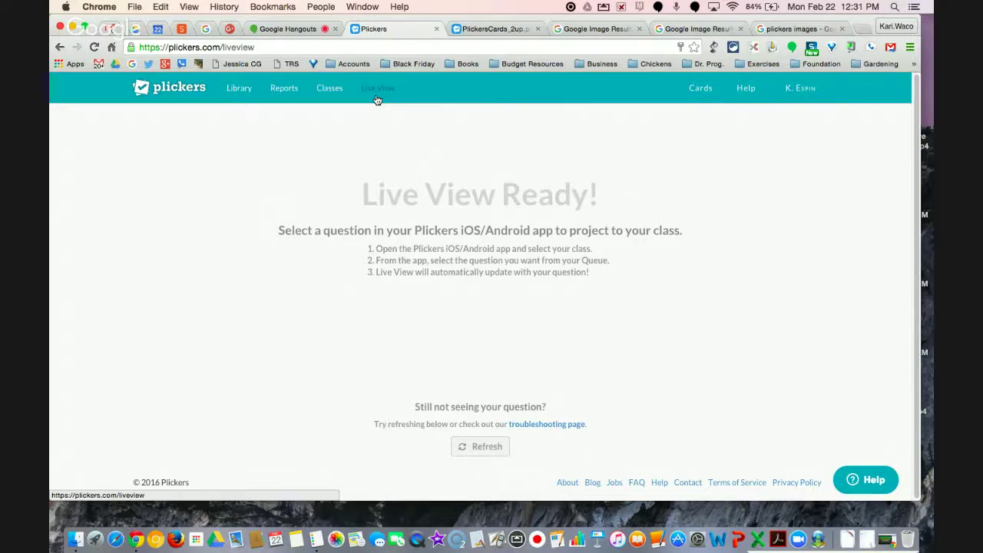
left_click(227, 97)
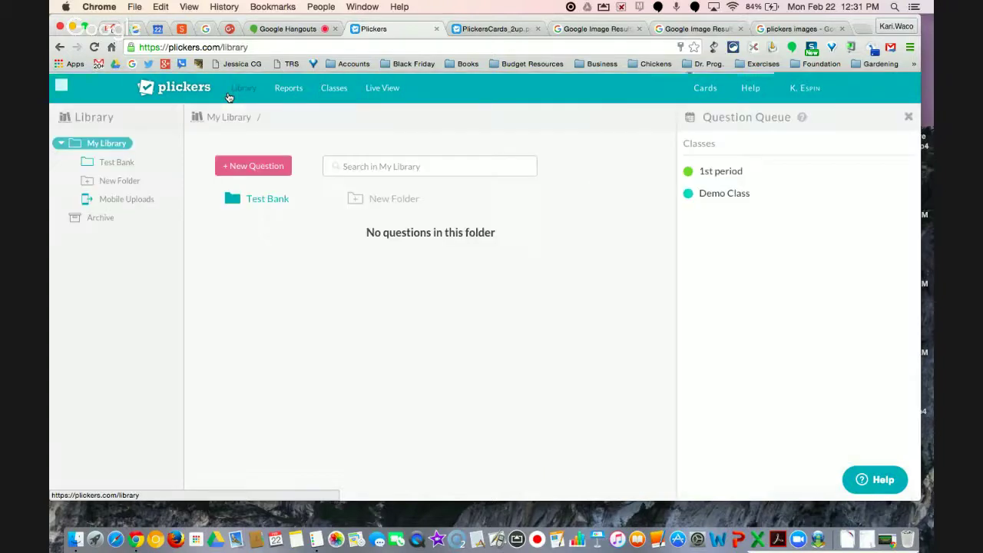